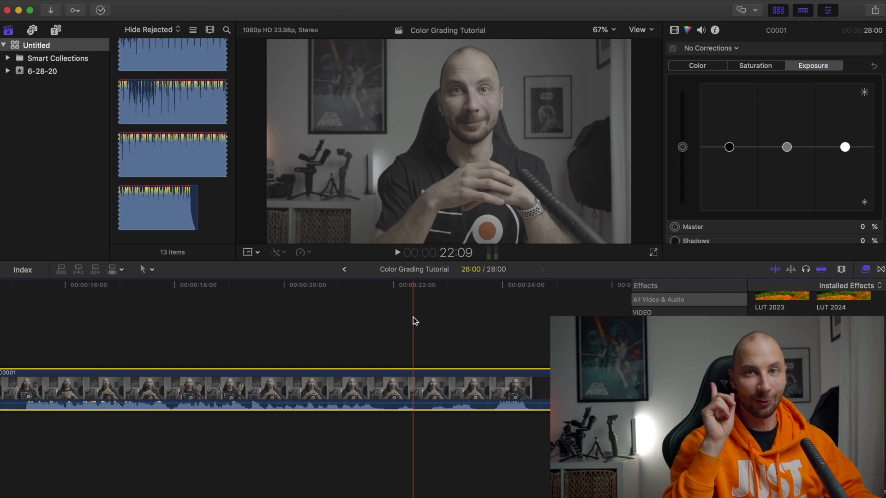
- Scrub clip C0001 to around 20 seconds and add a Color Board correction
left_click(293, 342)
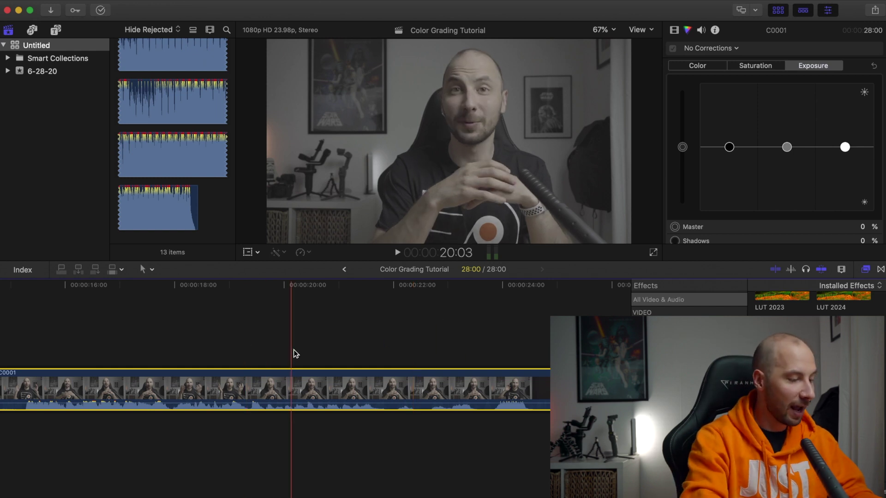
left_click_drag(322, 355, 400, 374)
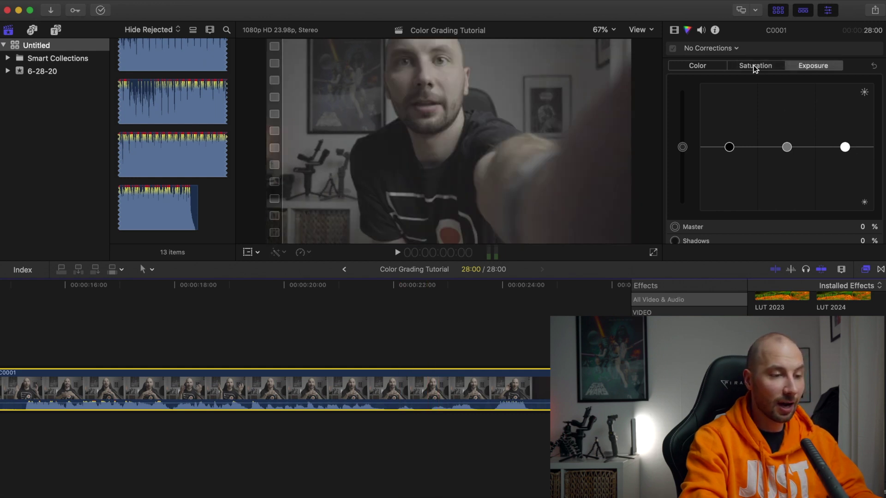
left_click(737, 49)
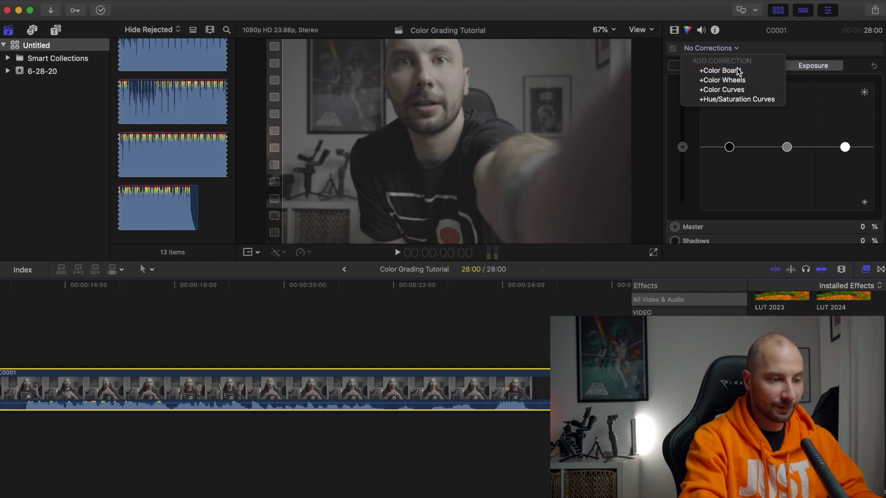
left_click(737, 69)
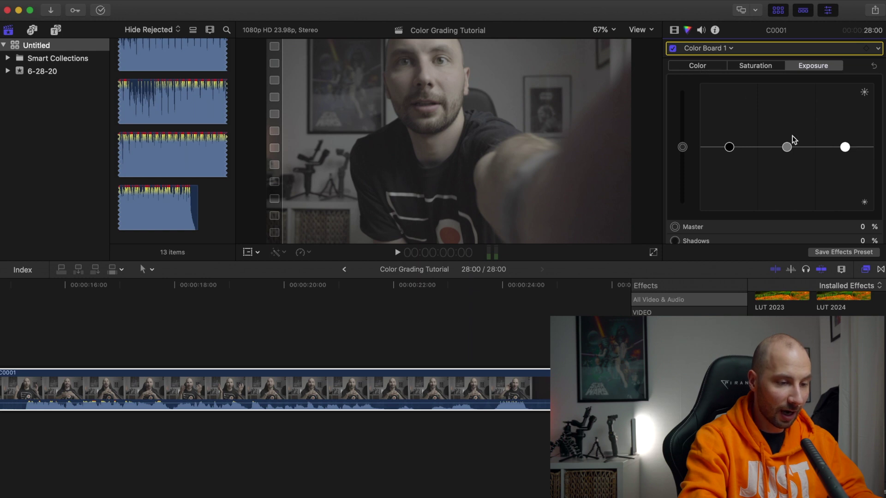
- Set Color Board exposure to Highlights 35%, Midtones -25% and Shadows -23%
left_click_drag(847, 147, 845, 135)
scroll(845, 134, "down", 2)
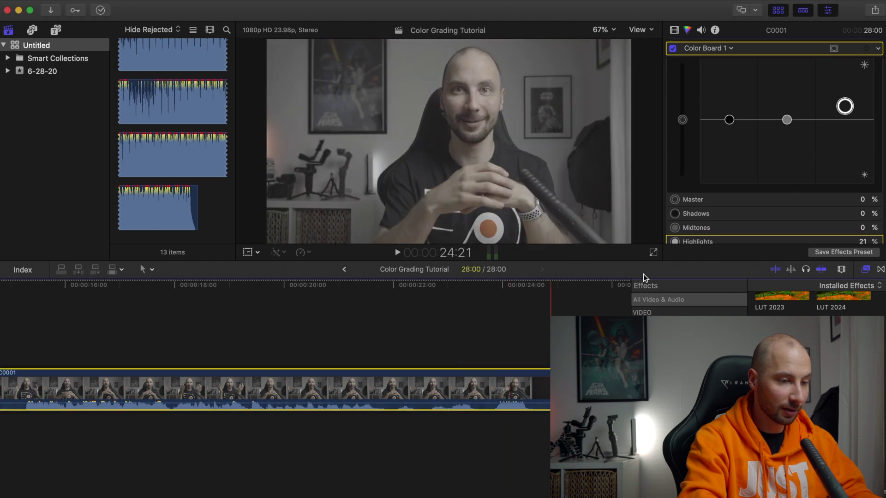
left_click_drag(845, 106, 845, 96)
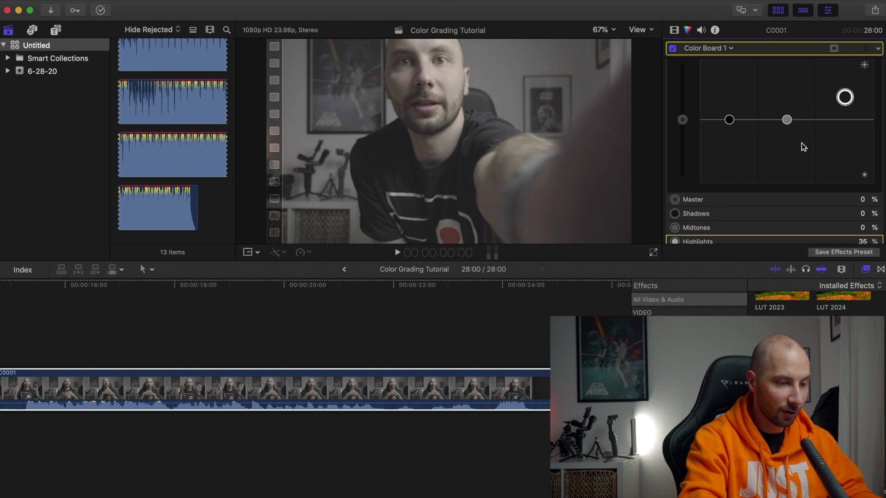
left_click_drag(788, 126, 787, 141)
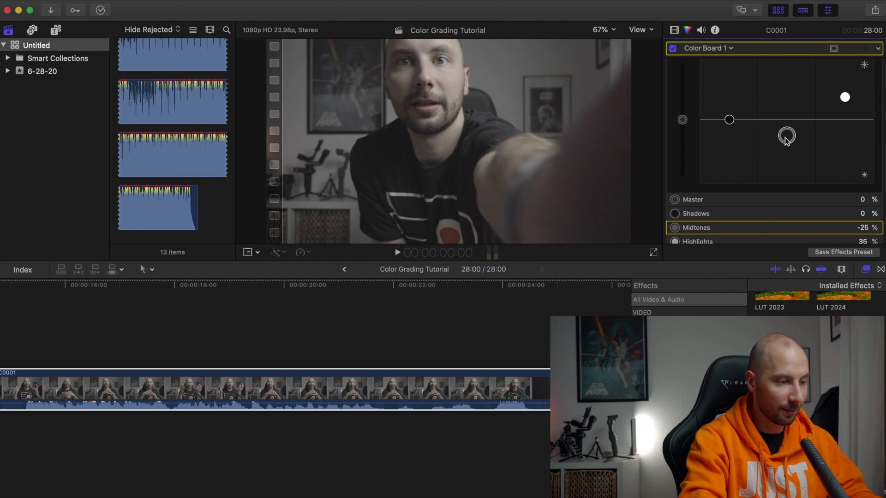
left_click_drag(732, 125, 732, 138)
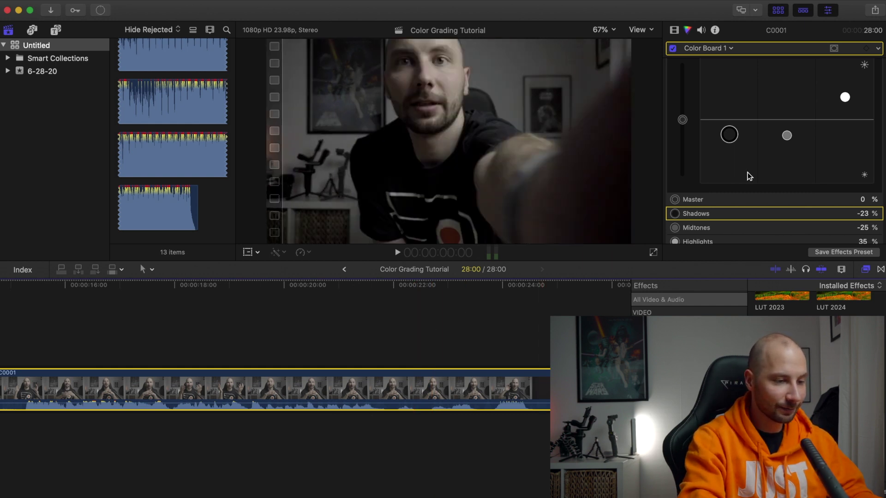
scroll(751, 102, "up", 3)
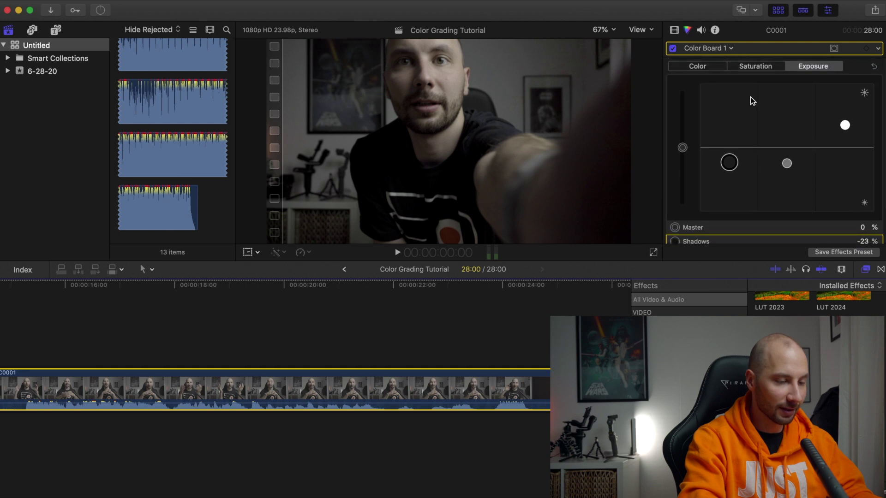
left_click(761, 67)
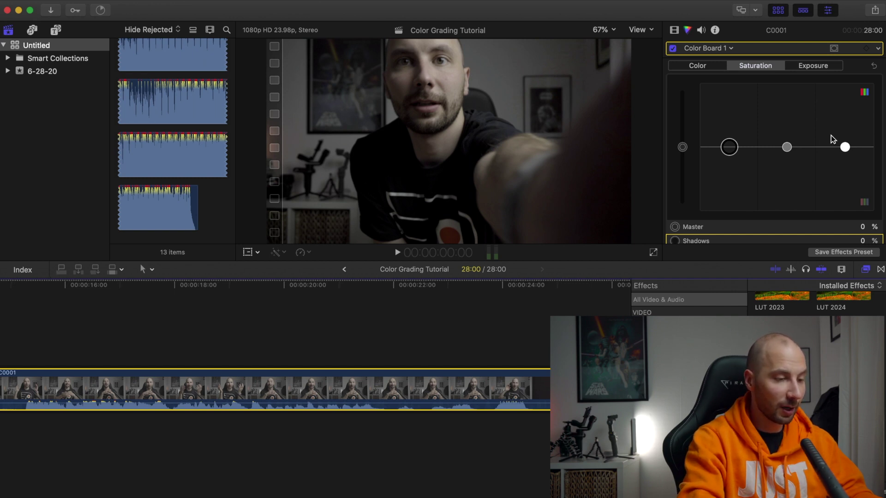
- Set saturation Master to 30% and Shadows to 100%, lifting Midtones and Highlights slightly
left_click_drag(682, 147, 684, 131)
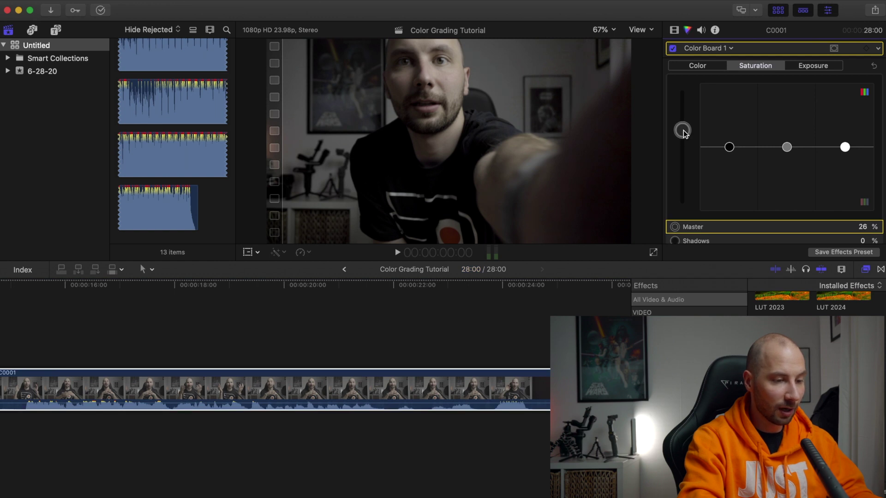
left_click_drag(685, 133, 685, 131)
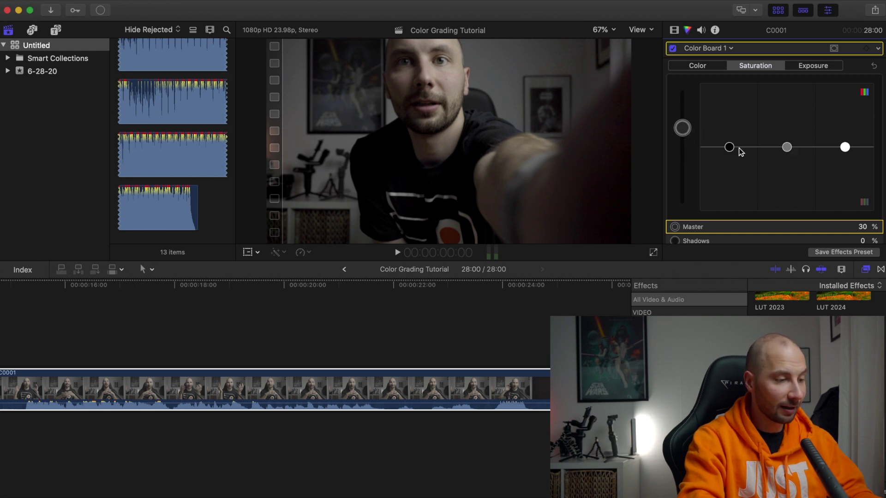
left_click_drag(729, 147, 730, 83)
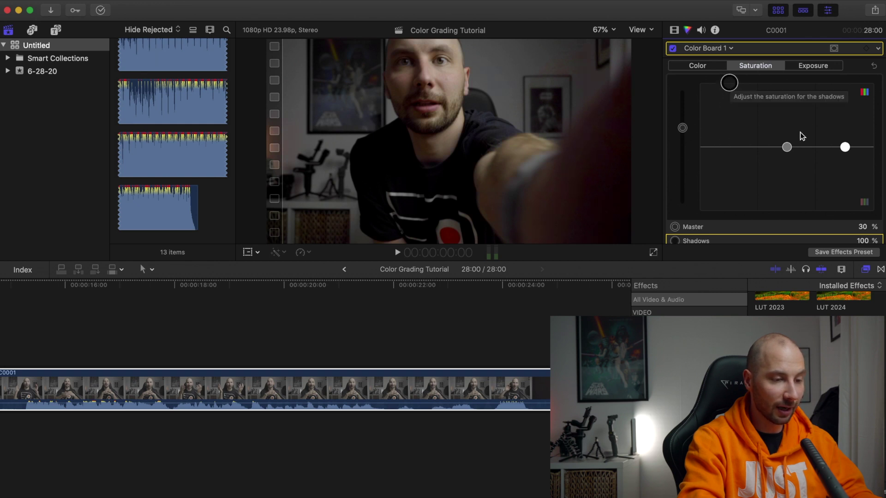
left_click_drag(787, 149, 786, 137)
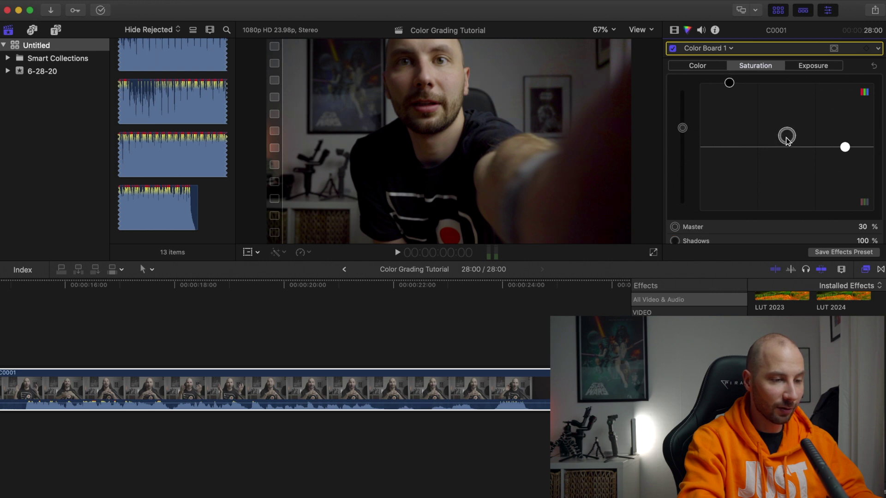
left_click_drag(847, 149, 846, 138)
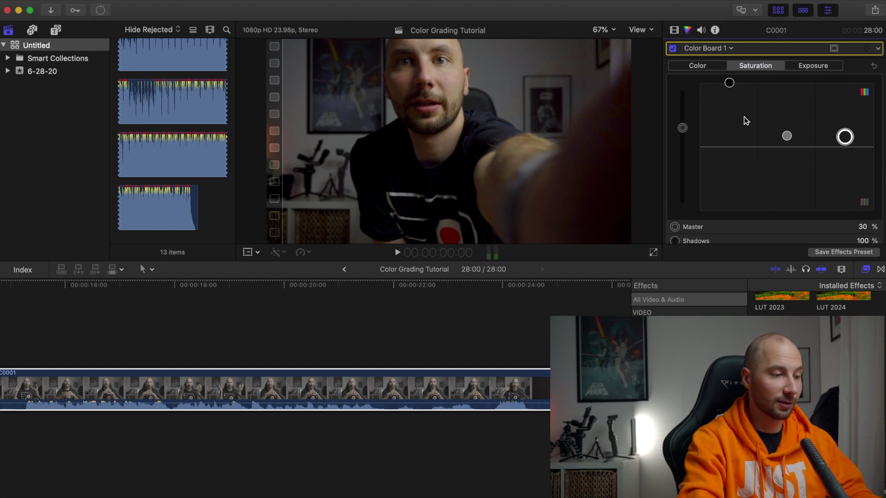
left_click(364, 357)
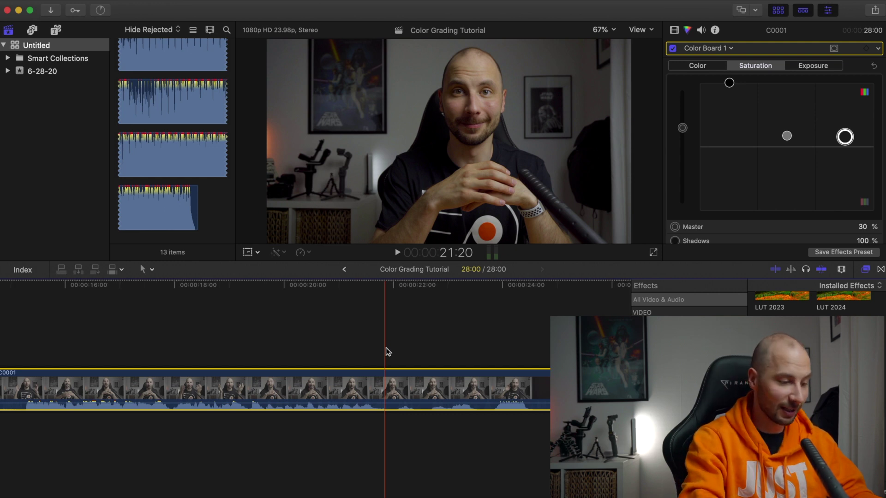
- Tint shadows to 37° at -1% and midtones to 211° at 3%, then review the clip
left_click(372, 284)
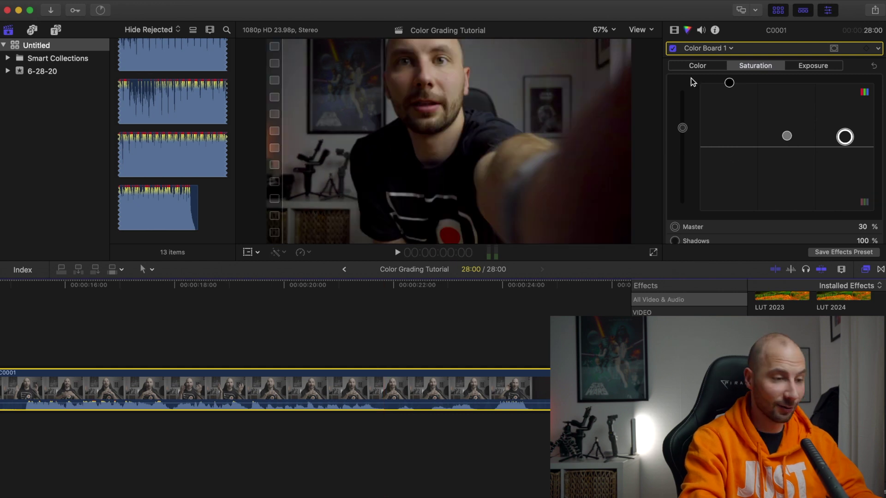
left_click(694, 68)
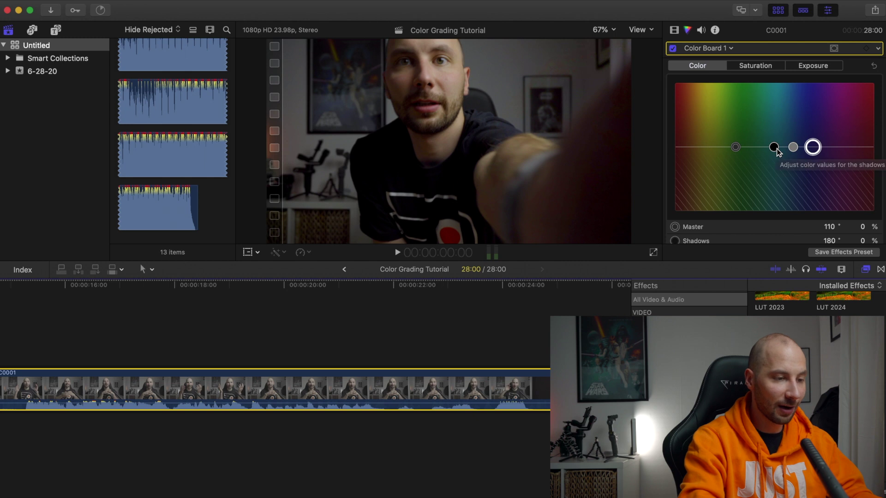
left_click_drag(774, 148, 692, 148)
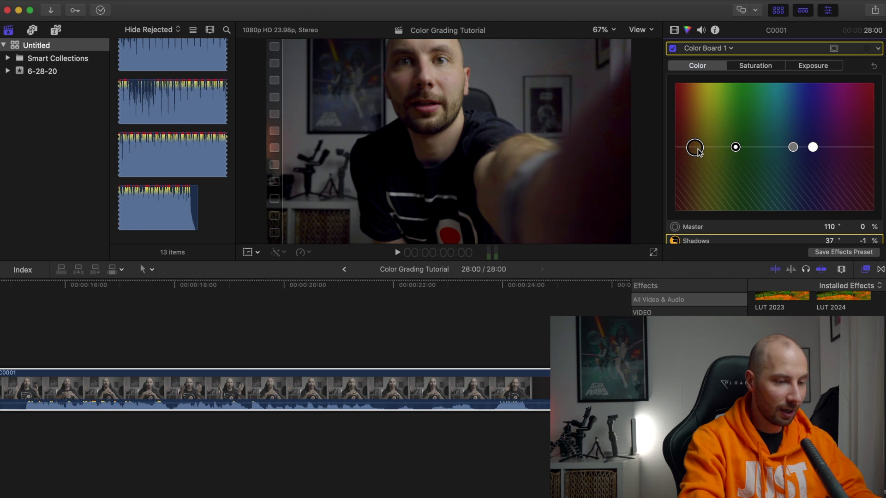
scroll(698, 148, "down", 3)
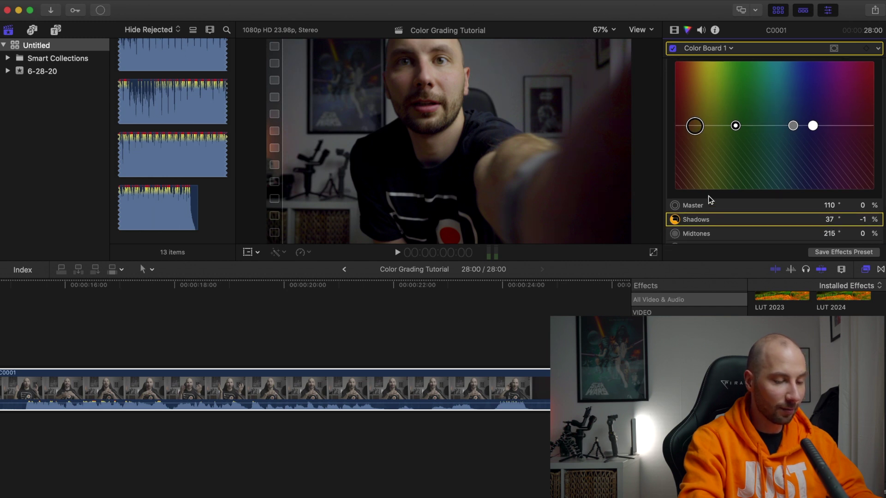
left_click(699, 234)
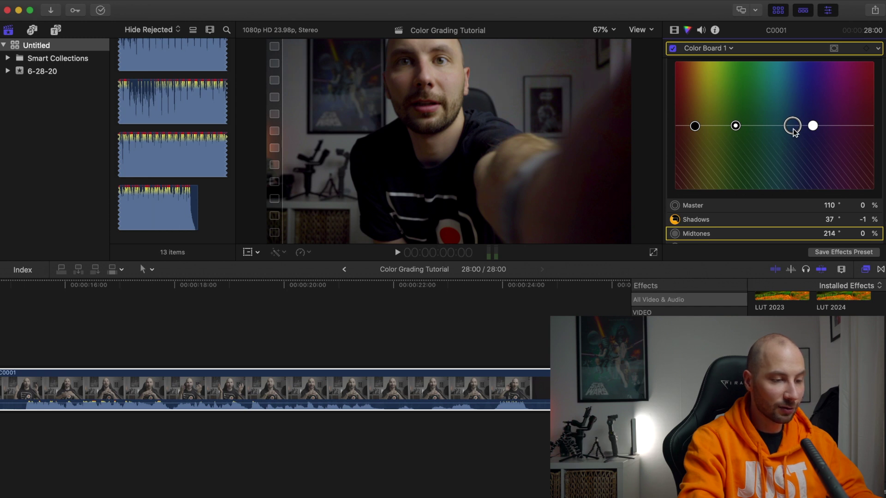
left_click_drag(792, 129, 792, 126)
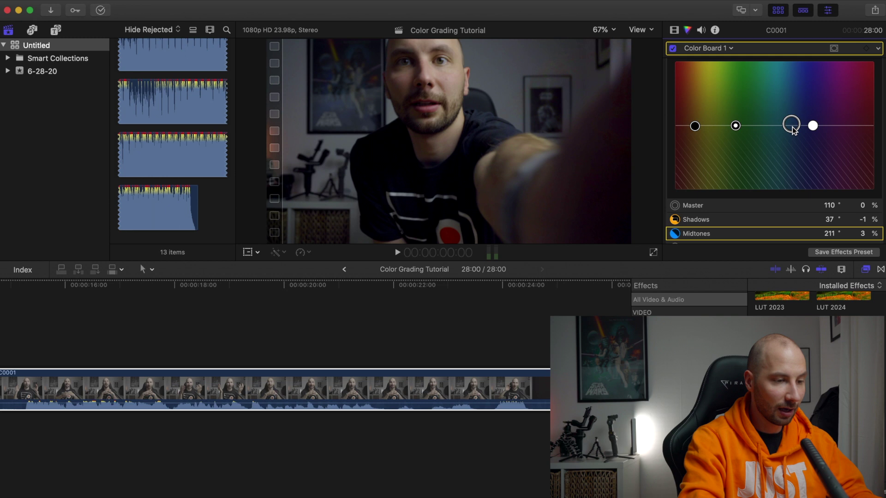
left_click(352, 358)
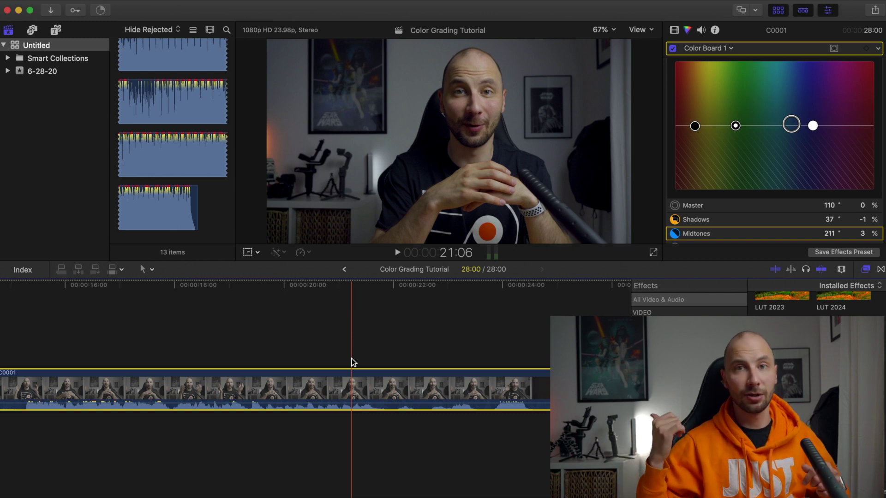
left_click_drag(351, 358, 213, 389)
left_click(256, 352)
scroll(257, 352, "left", 5)
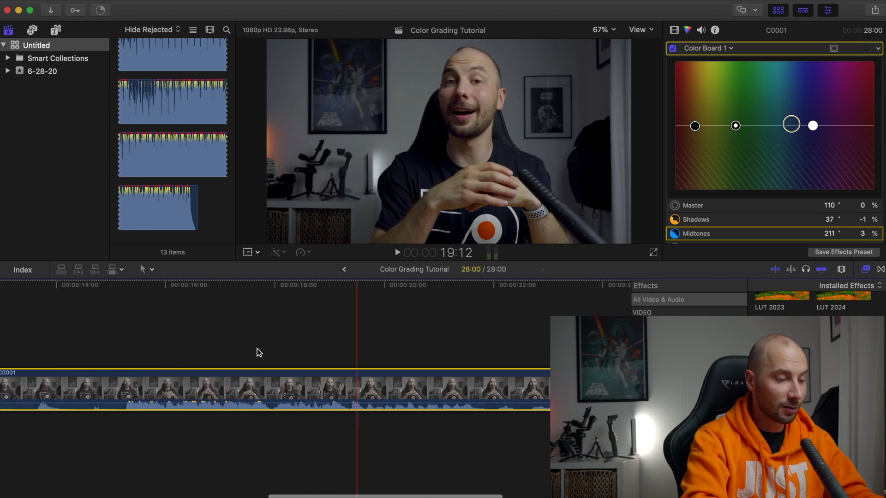
left_click_drag(257, 348, 392, 339)
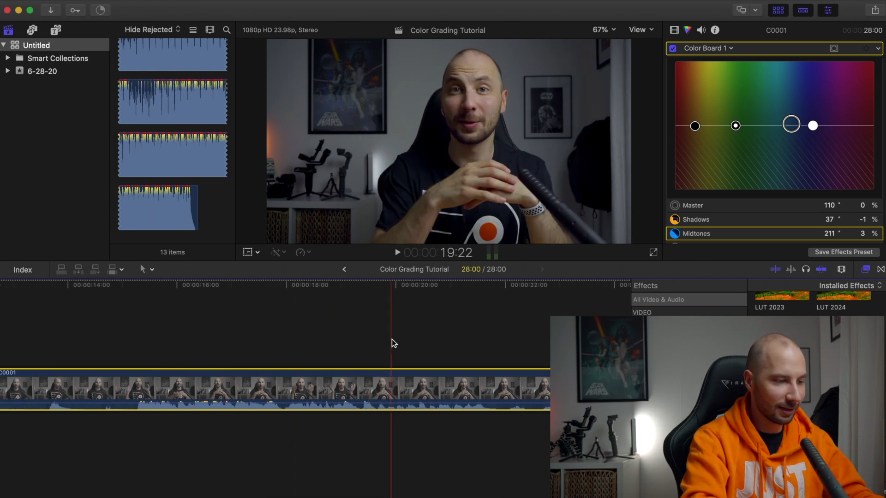
scroll(392, 340, "right", 2)
left_click_drag(392, 339, 469, 331)
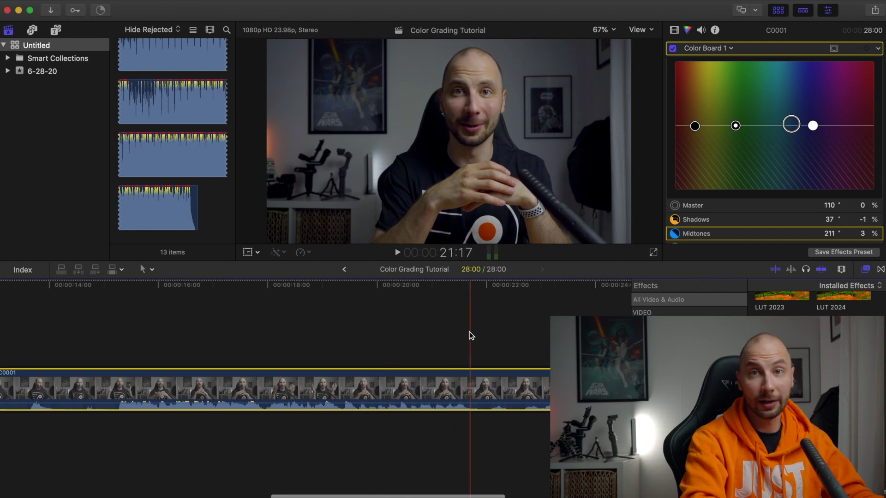
left_click(385, 317)
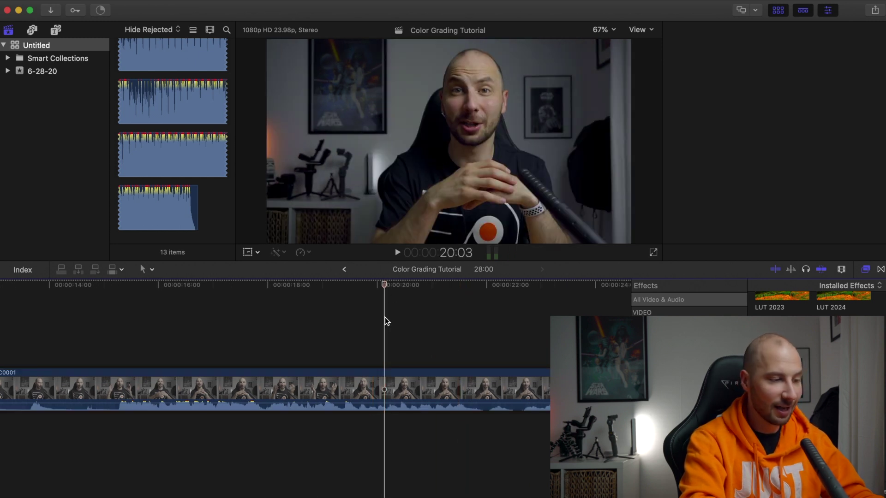
key("super+6")
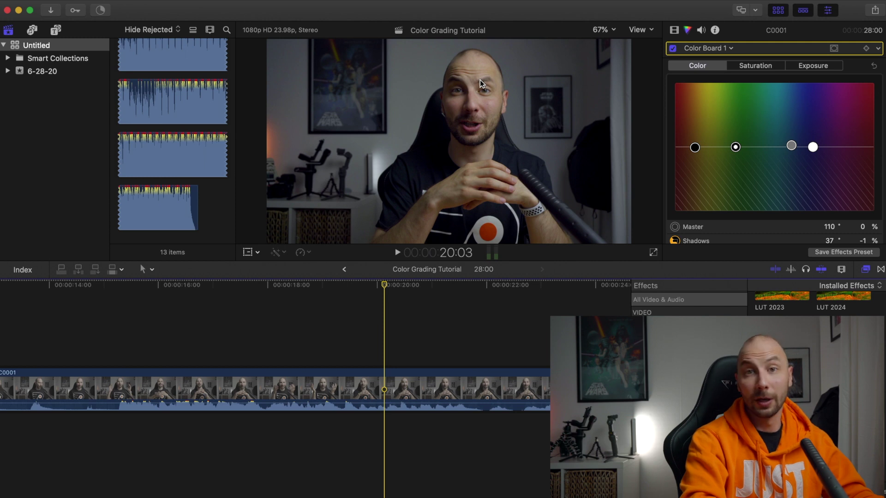
- Add a Hue/Saturation Curves correction with orange and yellow points on its Hue vs Sat curve
left_click(726, 47)
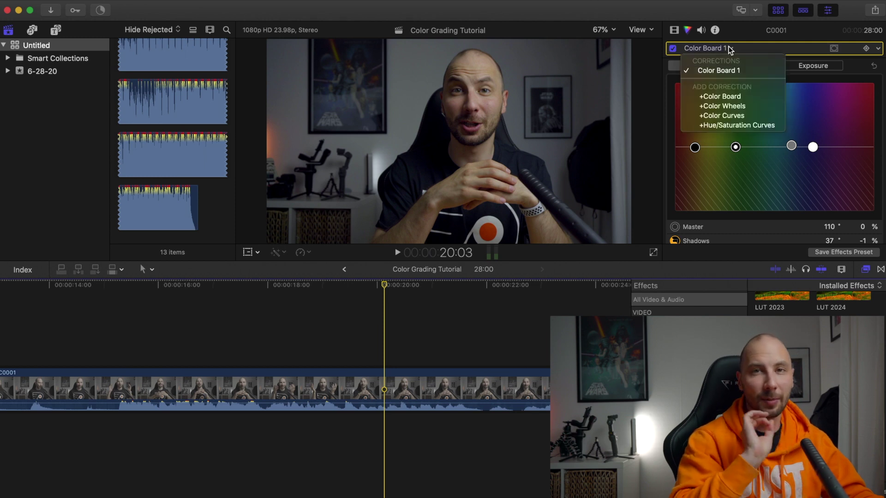
left_click(726, 124)
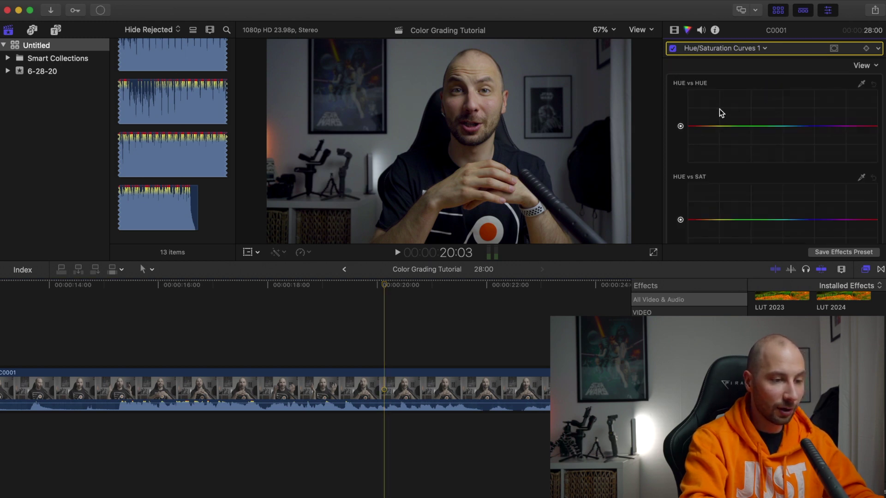
scroll(719, 111, "down", 1)
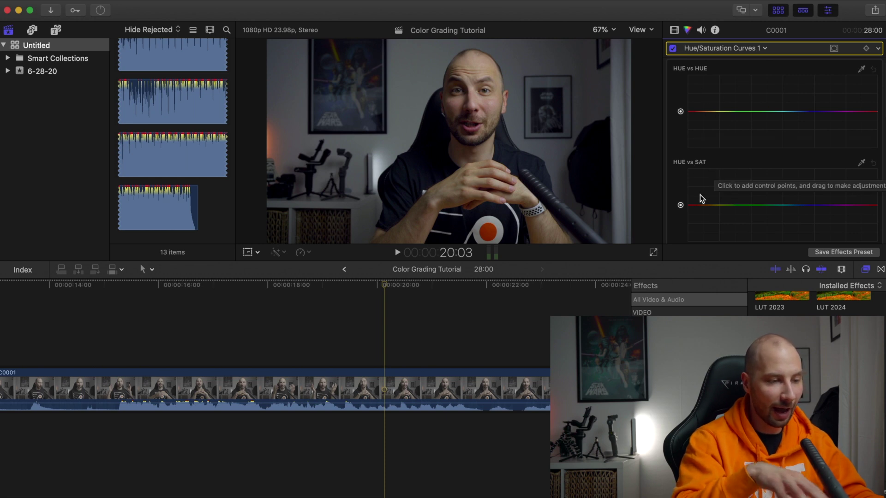
scroll(718, 203, "up", 1)
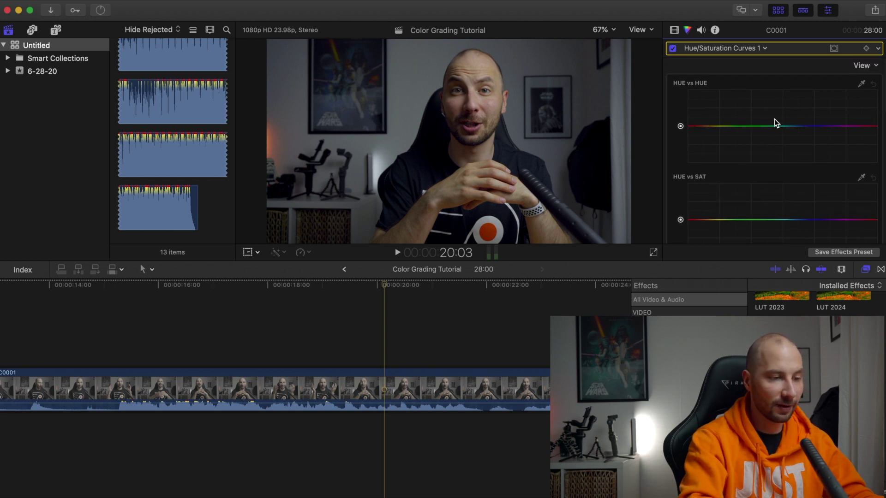
left_click(701, 220)
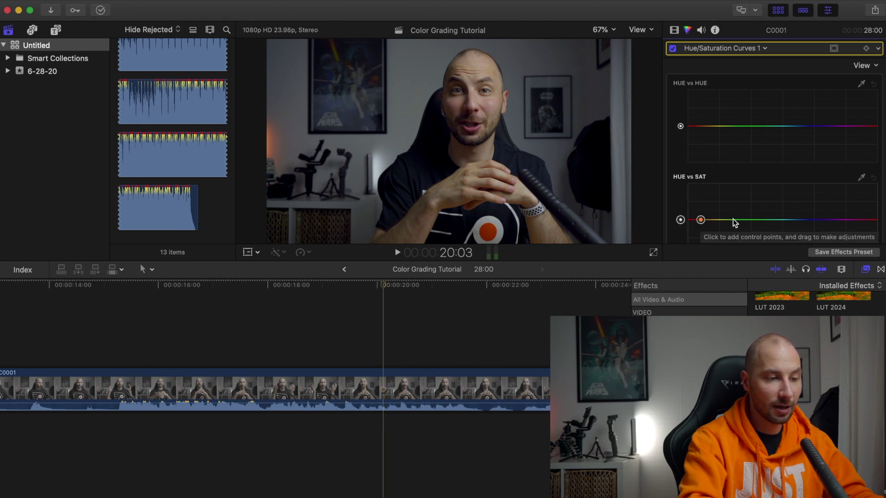
left_click(719, 220)
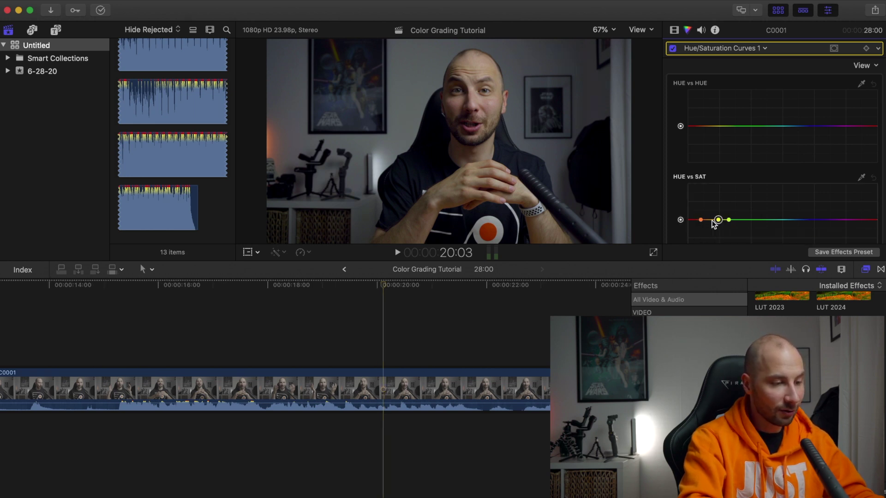
- Add a middle Hue vs Sat point and four red-to-yellow points on the Hue vs Hue curve
left_click(709, 220)
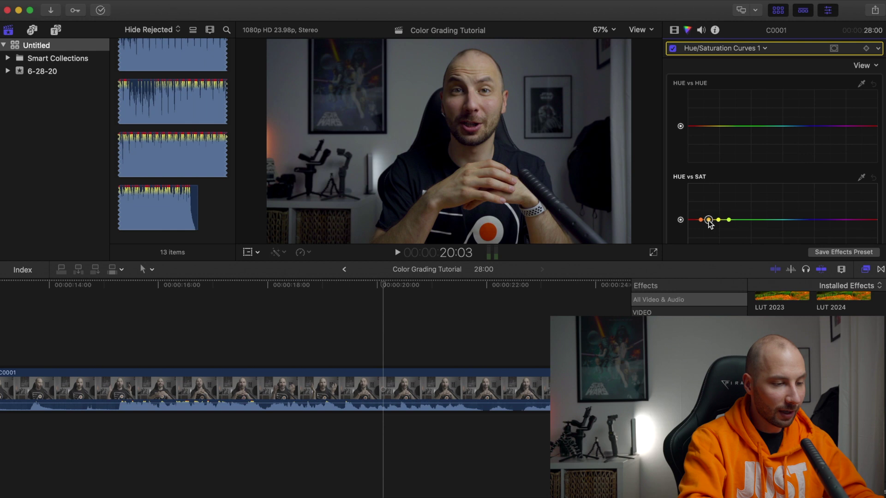
left_click(700, 126)
left_click(728, 126)
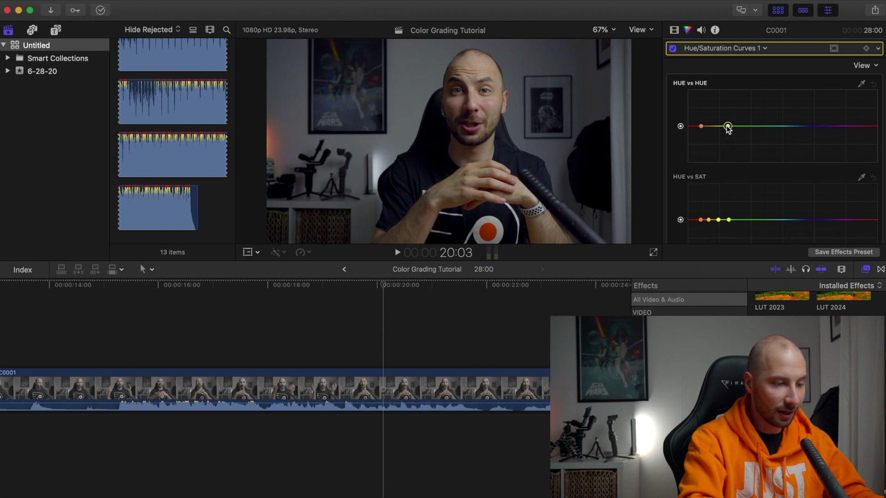
left_click(709, 126)
left_click(719, 126)
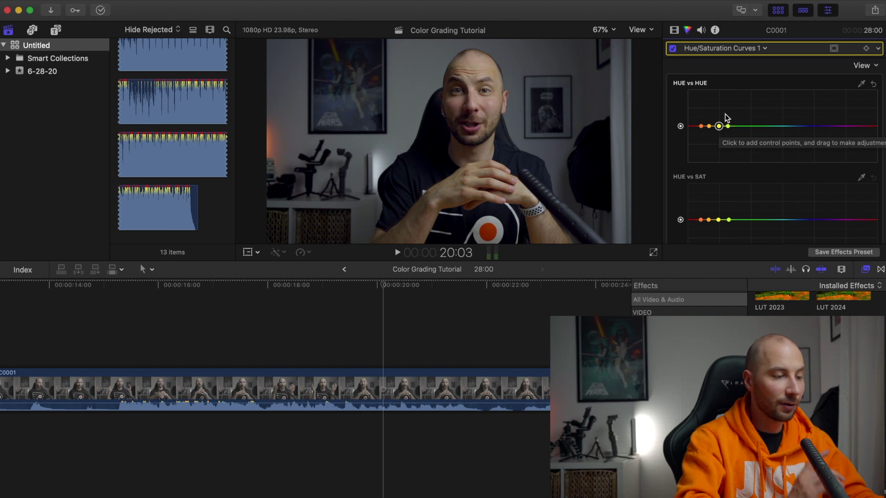
left_click(863, 84)
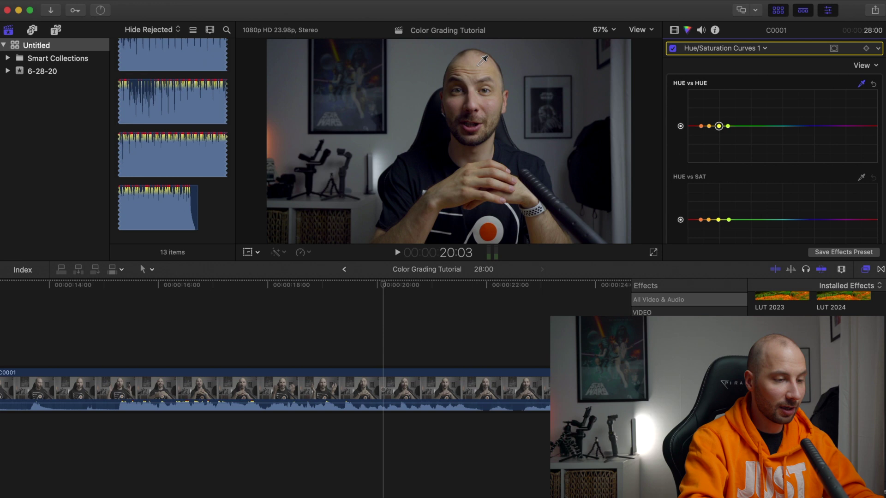
- Sample the forehead skin tone into Hue vs Hue and add a red-end Hue vs Sat point
left_click(483, 60)
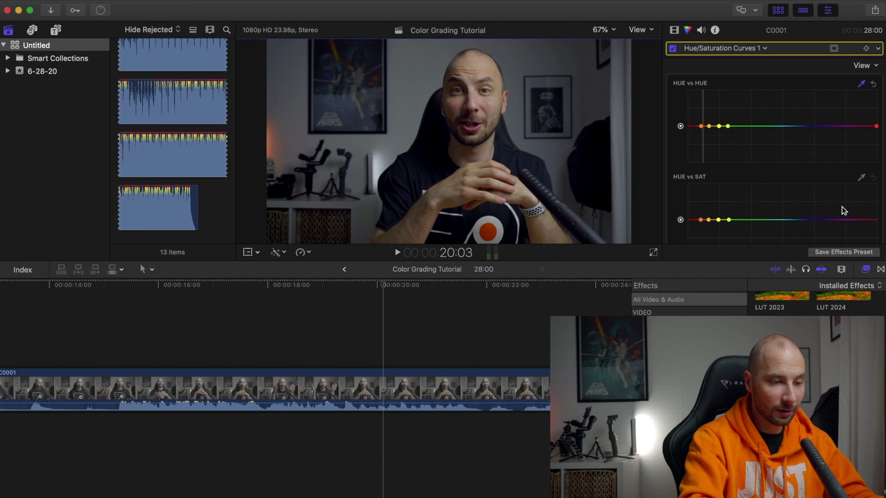
left_click(874, 220)
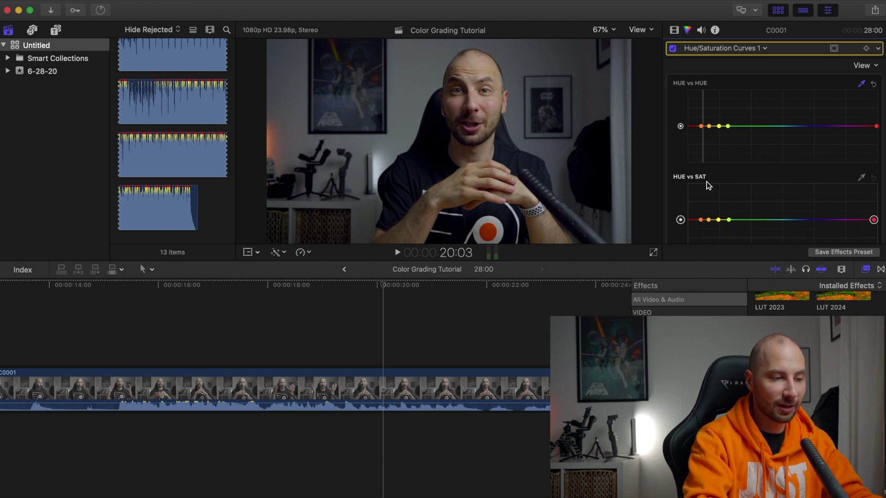
- On the Hue vs Sat curve, boost yellow skin saturation and slightly raise the reddest tones
left_click(709, 126)
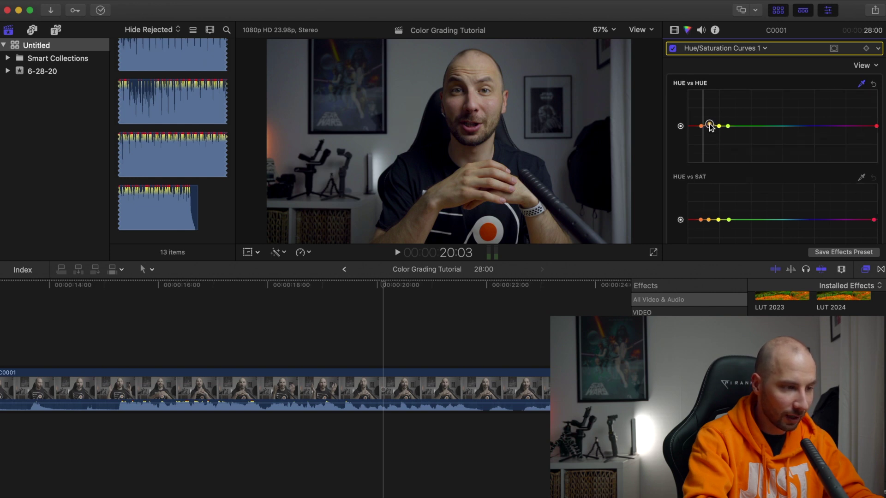
left_click(719, 126)
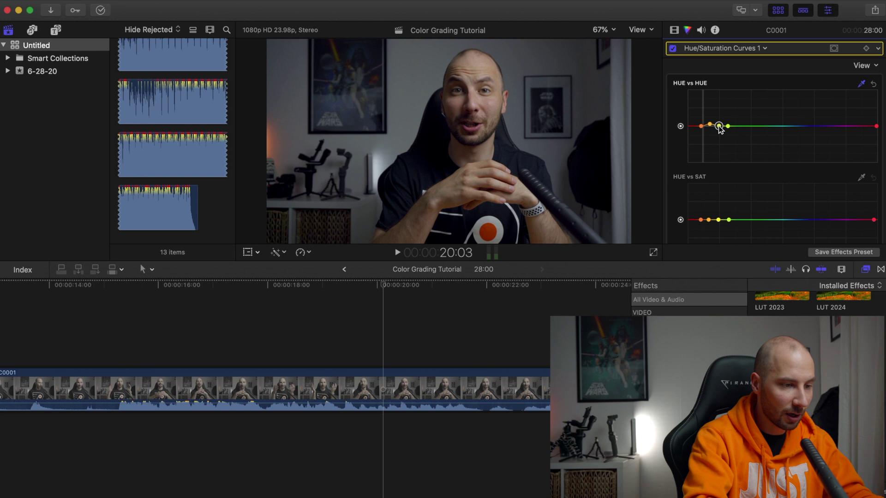
left_click(702, 125)
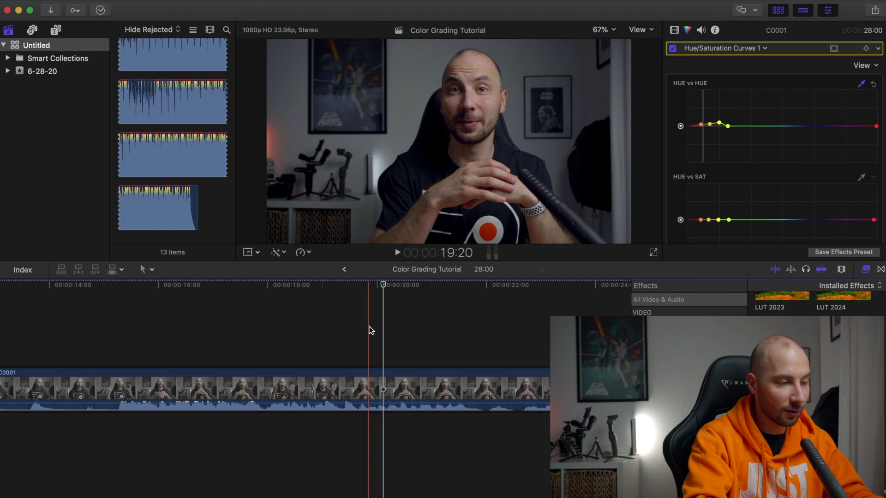
left_click(333, 347)
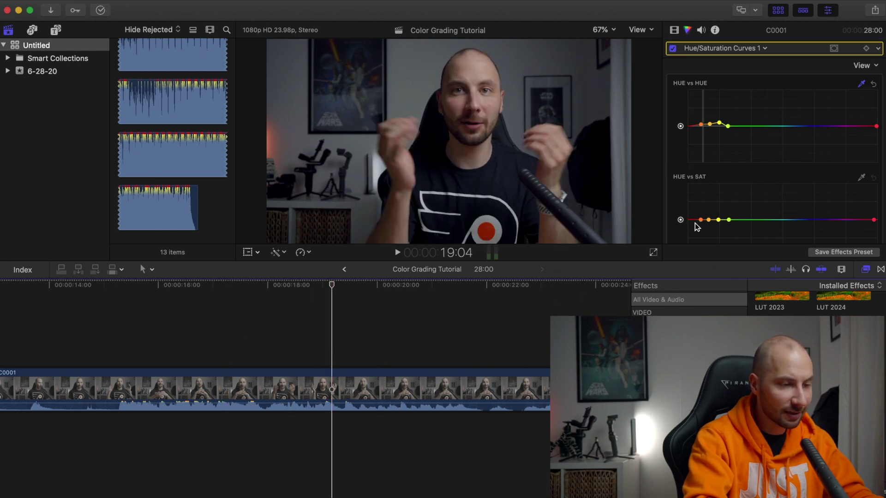
left_click(709, 221)
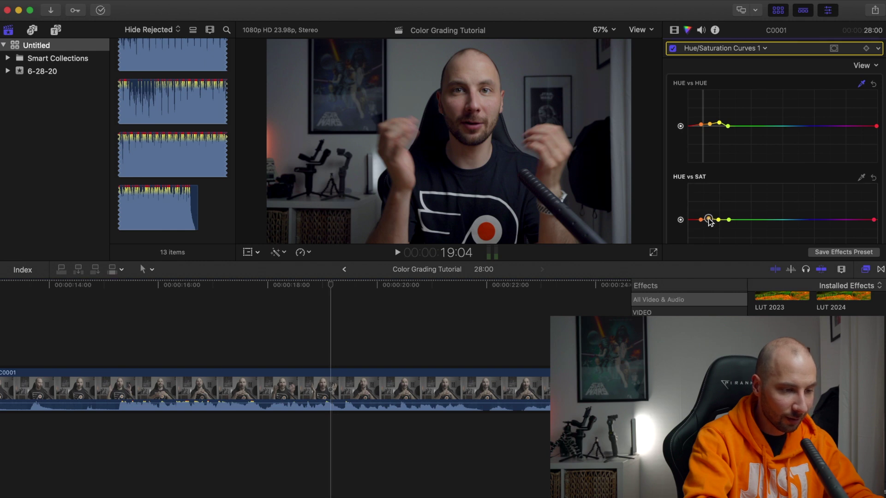
left_click_drag(718, 220, 719, 216)
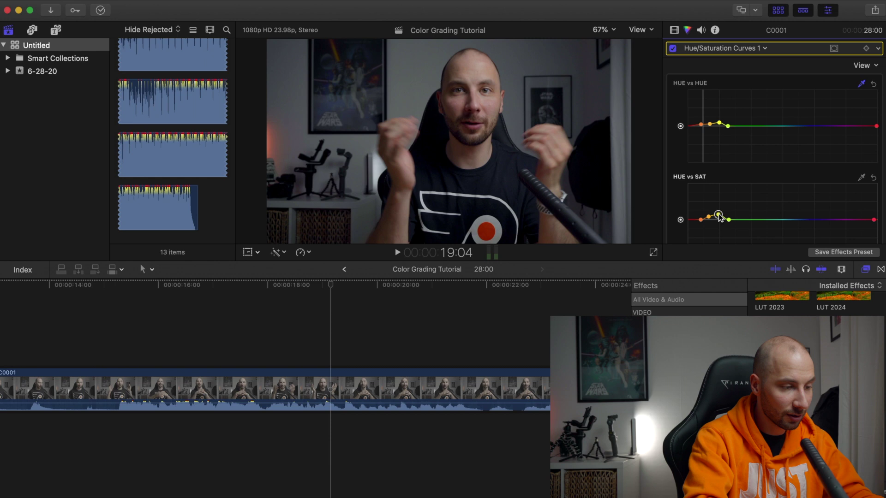
left_click(701, 220)
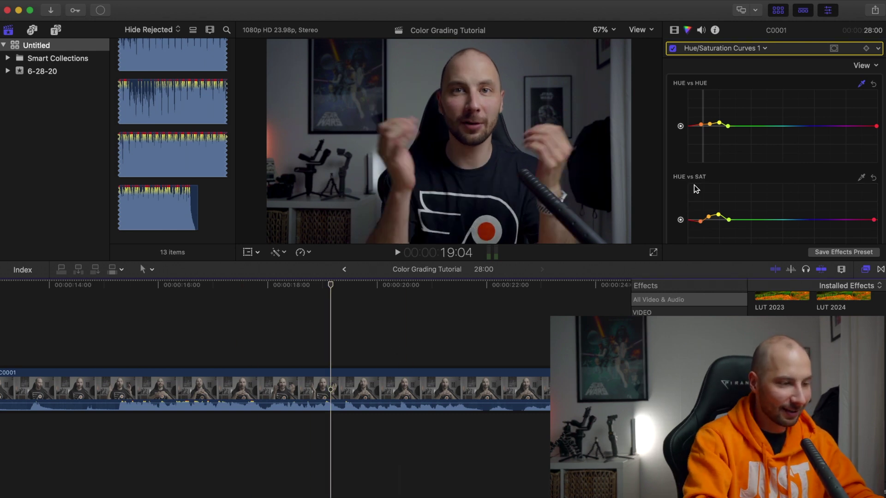
left_click(700, 220)
left_click_drag(700, 221, 700, 219)
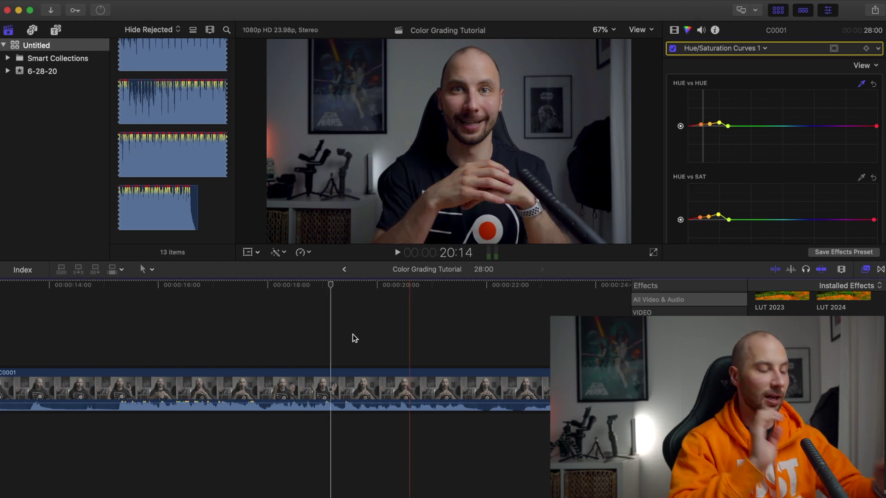
left_click(361, 356)
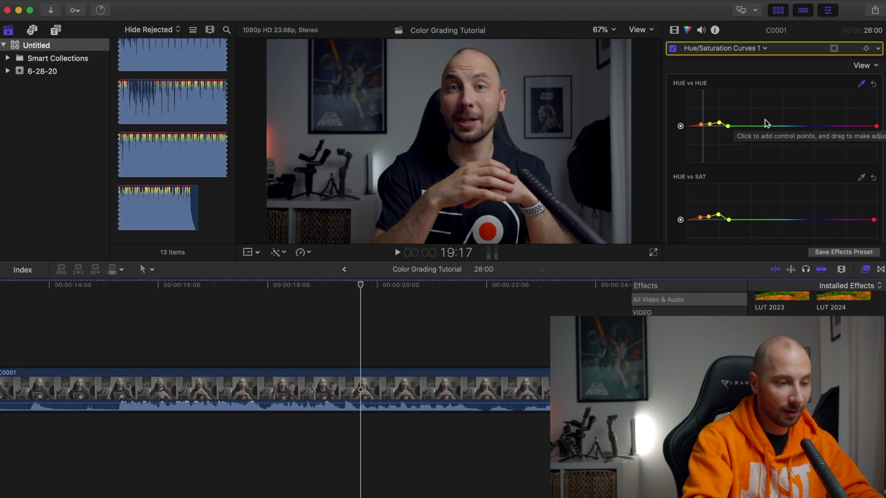
left_click(398, 356)
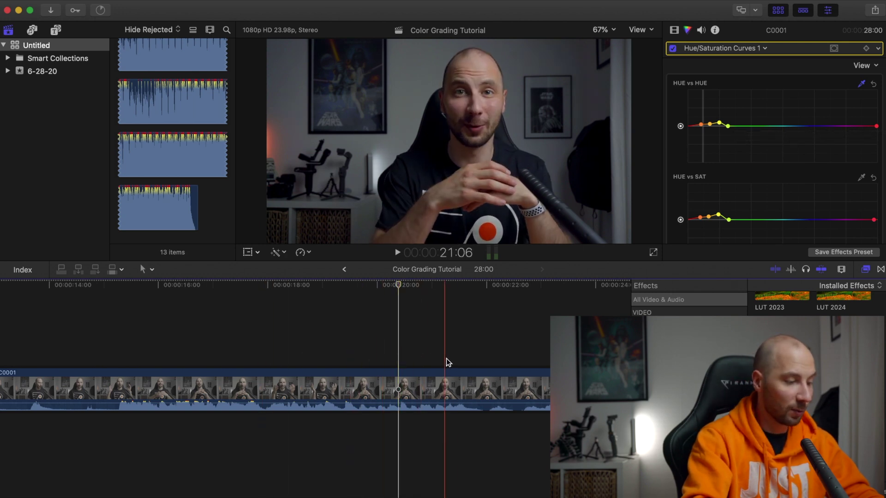
left_click(290, 366)
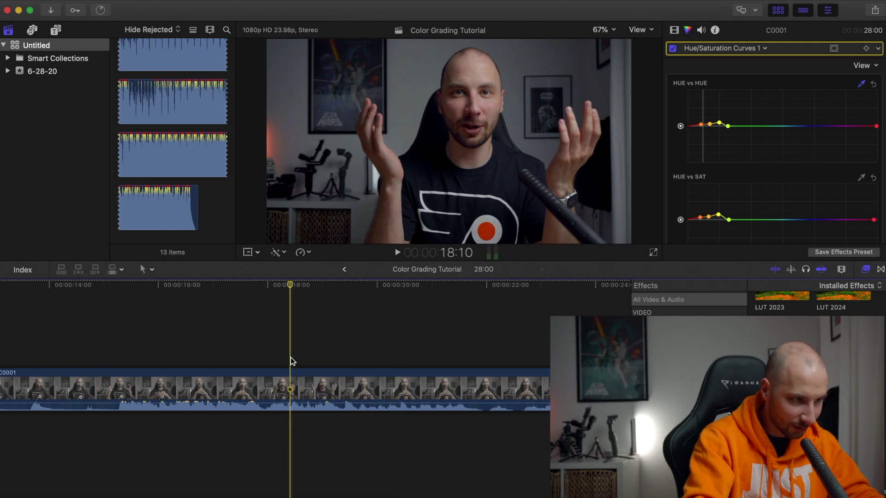
key("space")
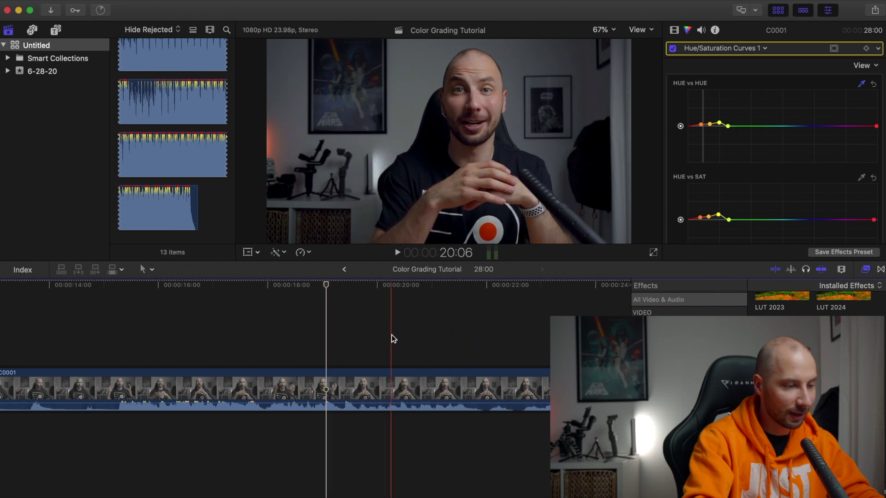
scroll(390, 338, "left", 1)
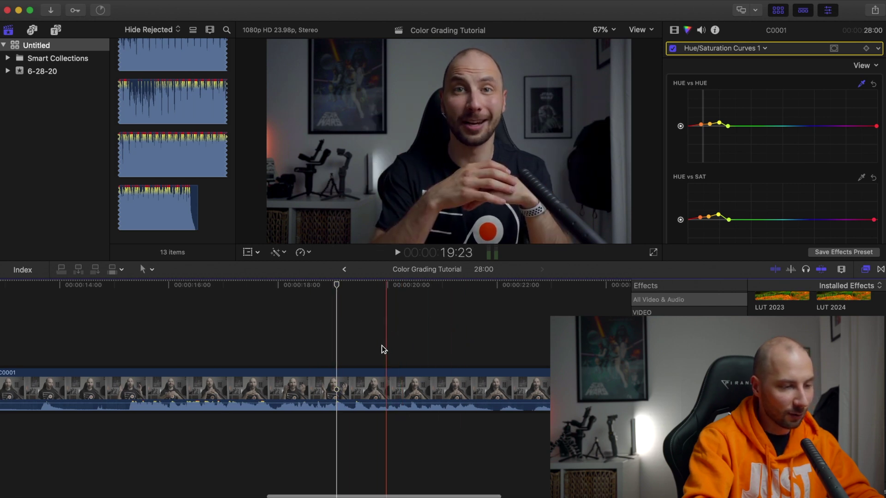
- At playhead 20:16, add red-end anchors to both Hue vs Hue and Hue vs Sat curves
left_click(425, 350)
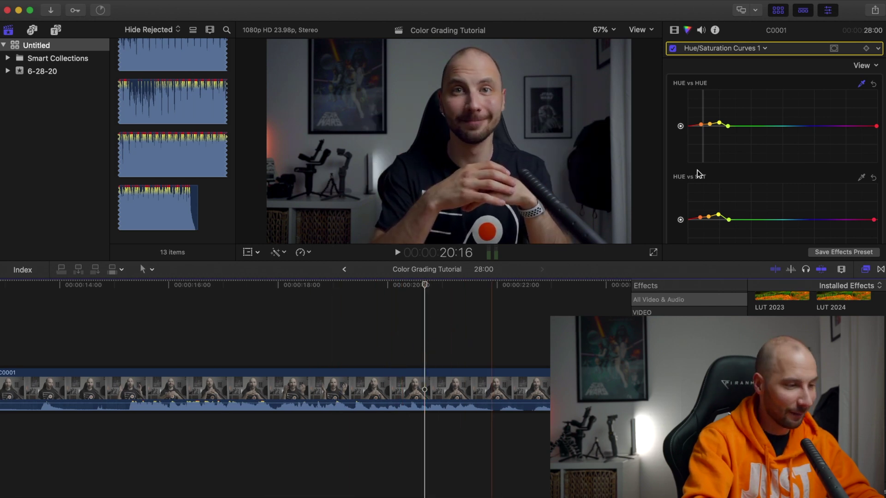
left_click(694, 126)
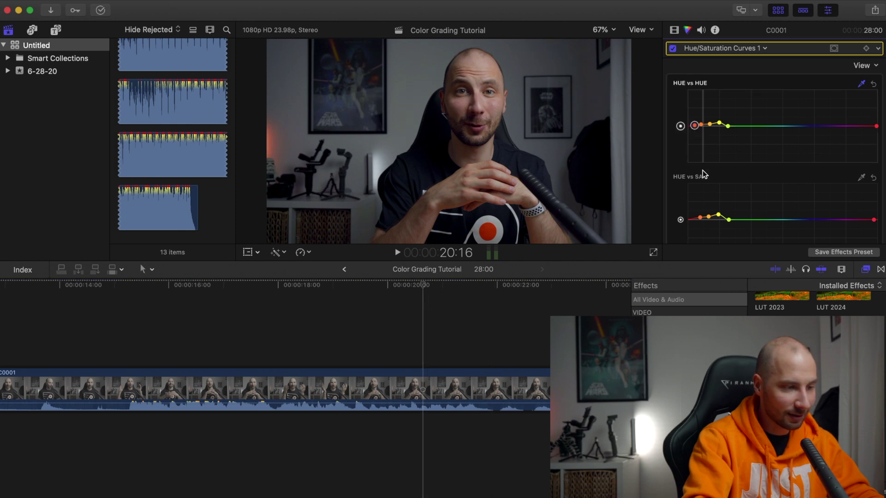
left_click(694, 218)
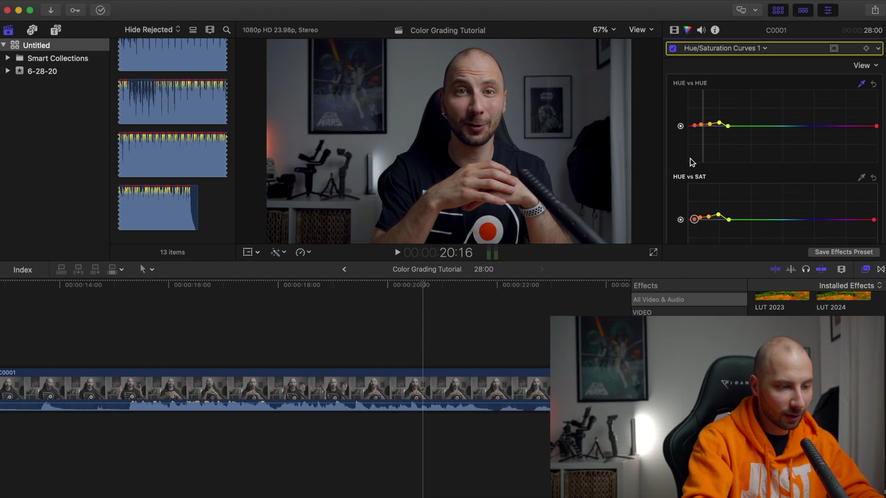
left_click(695, 125)
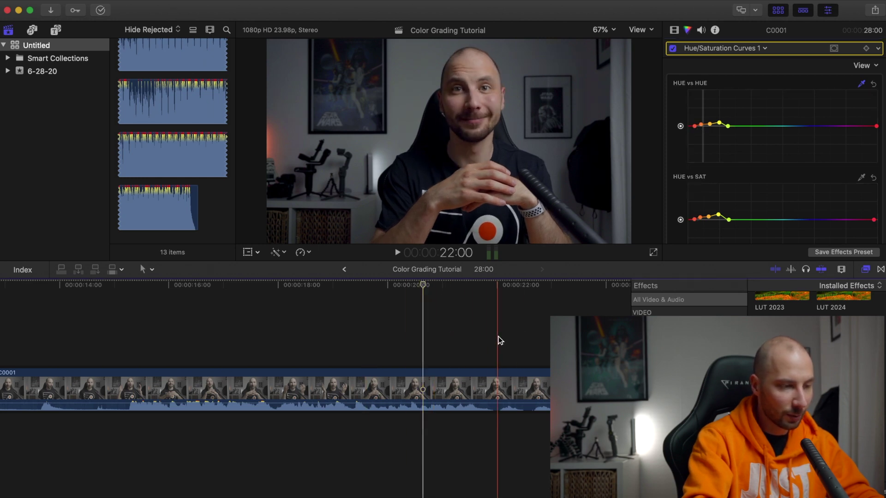
left_click(694, 219)
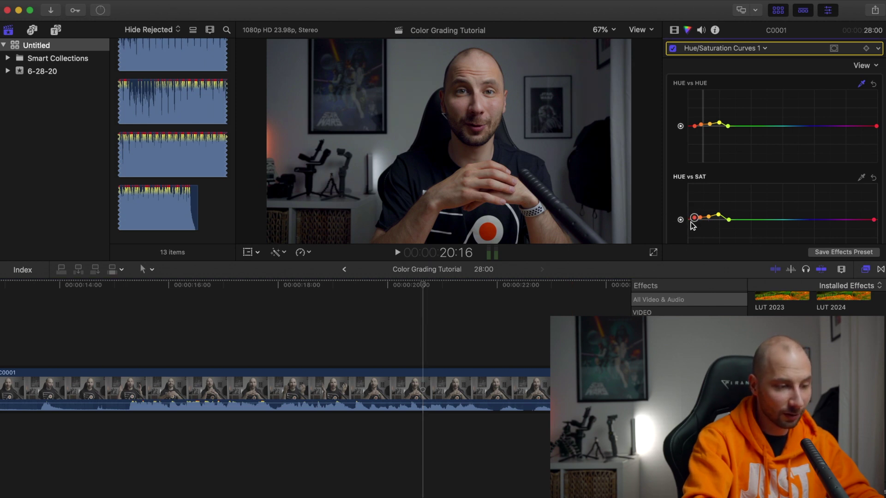
left_click(690, 222)
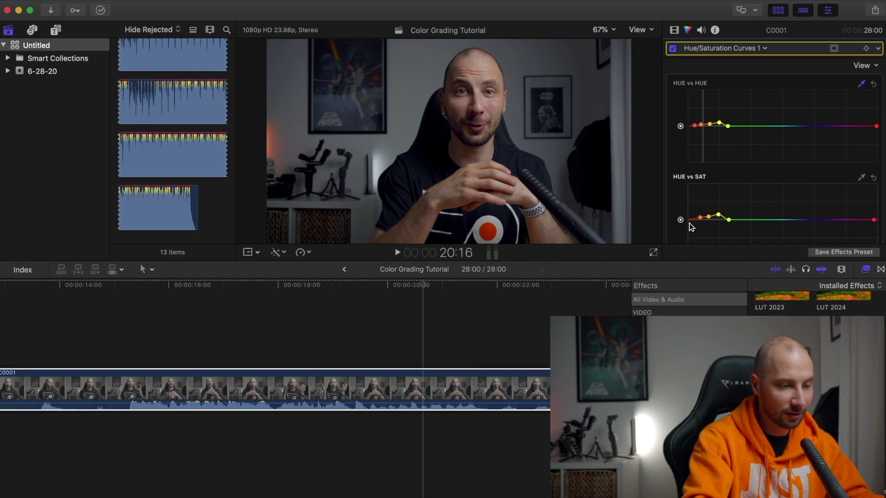
left_click(347, 368)
scroll(506, 366, "left", 2)
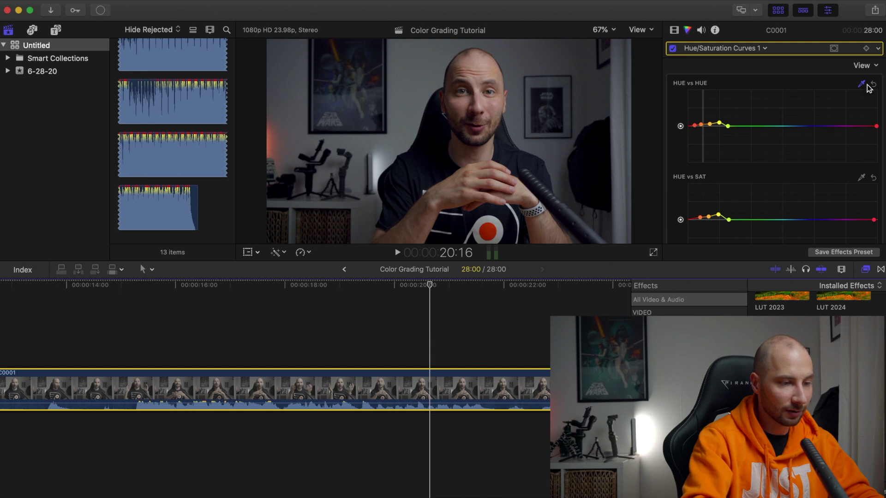
- Sample the blue background wall into Hue vs Sat and raise its saturation
left_click(861, 178)
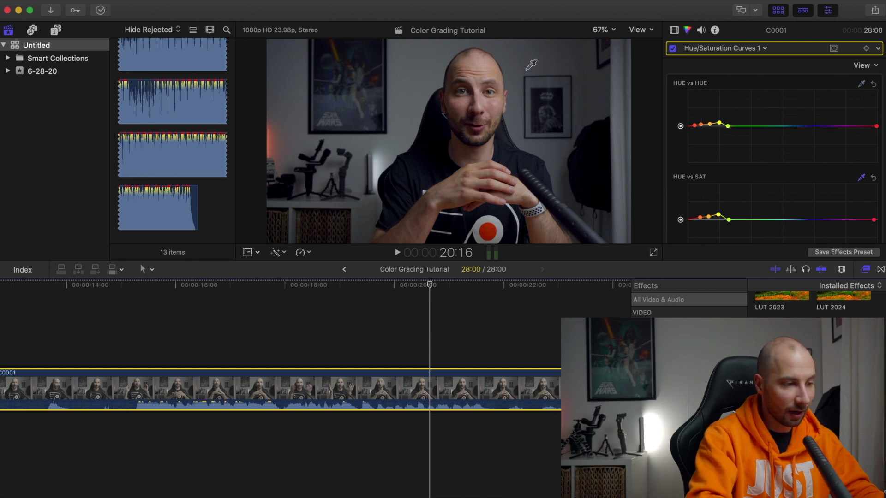
left_click(518, 64)
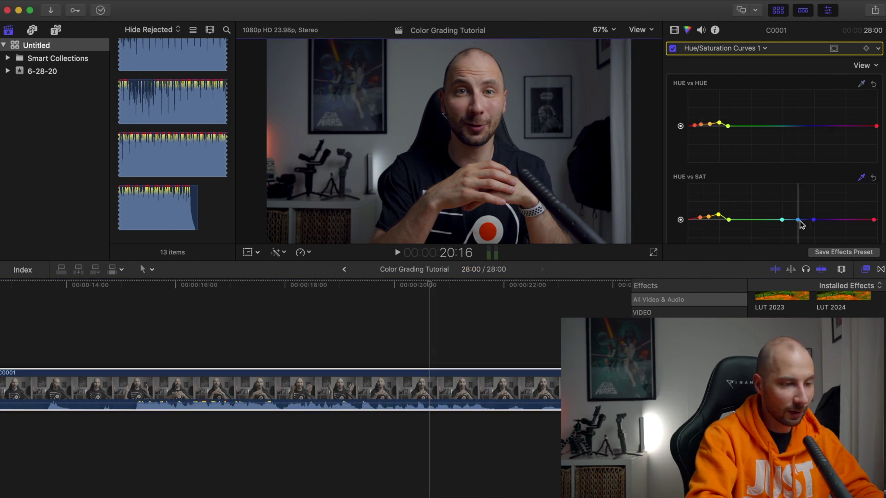
mouse_move(798, 220)
left_mouse_down()
mouse_move(798, 212)
mouse_move(791, 219)
mouse_move(800, 232)
mouse_move(801, 207)
mouse_move(801, 223)
left_mouse_up()
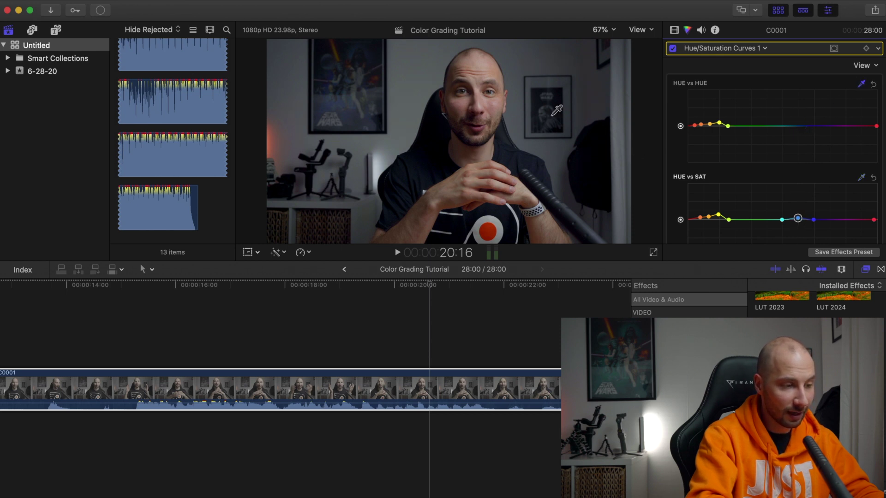
- Sample the blue wall into Hue vs Hue and shift the blue hue slightly
left_click(519, 76)
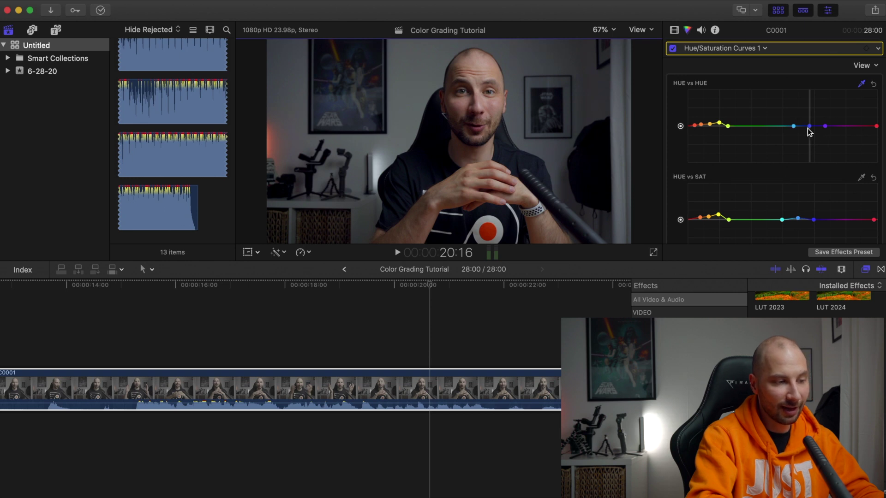
left_click_drag(809, 126, 808, 109)
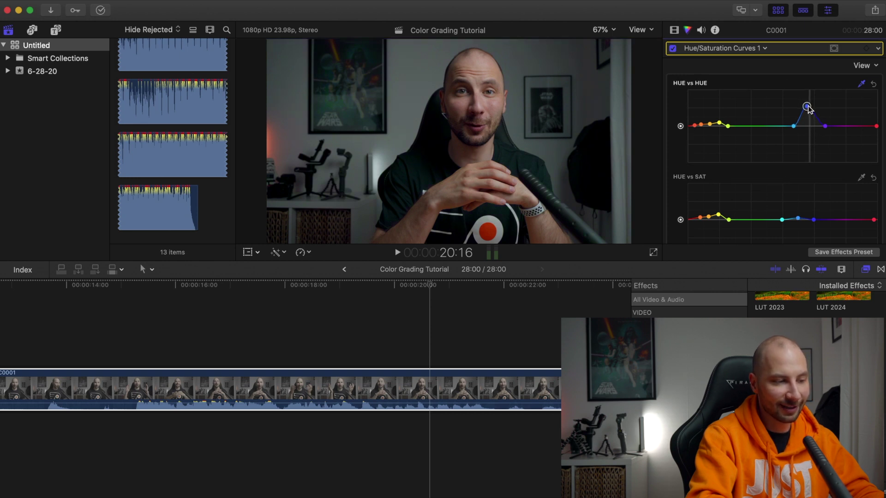
left_click_drag(808, 108, 809, 113)
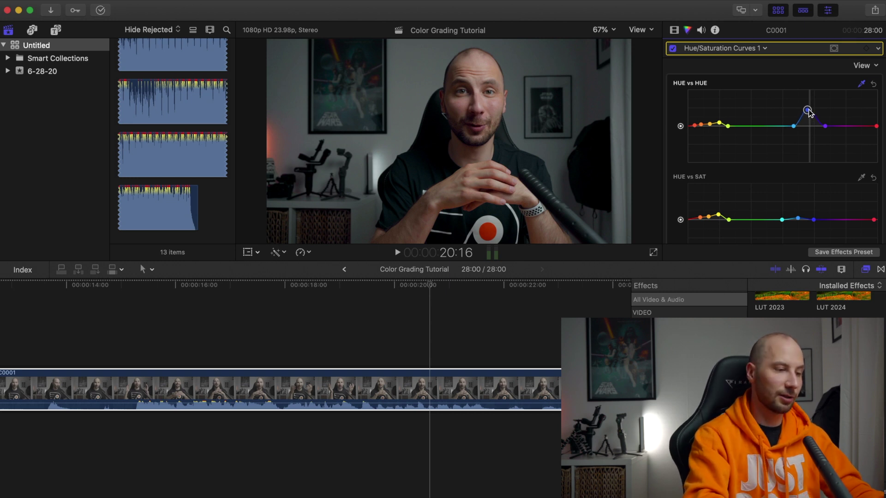